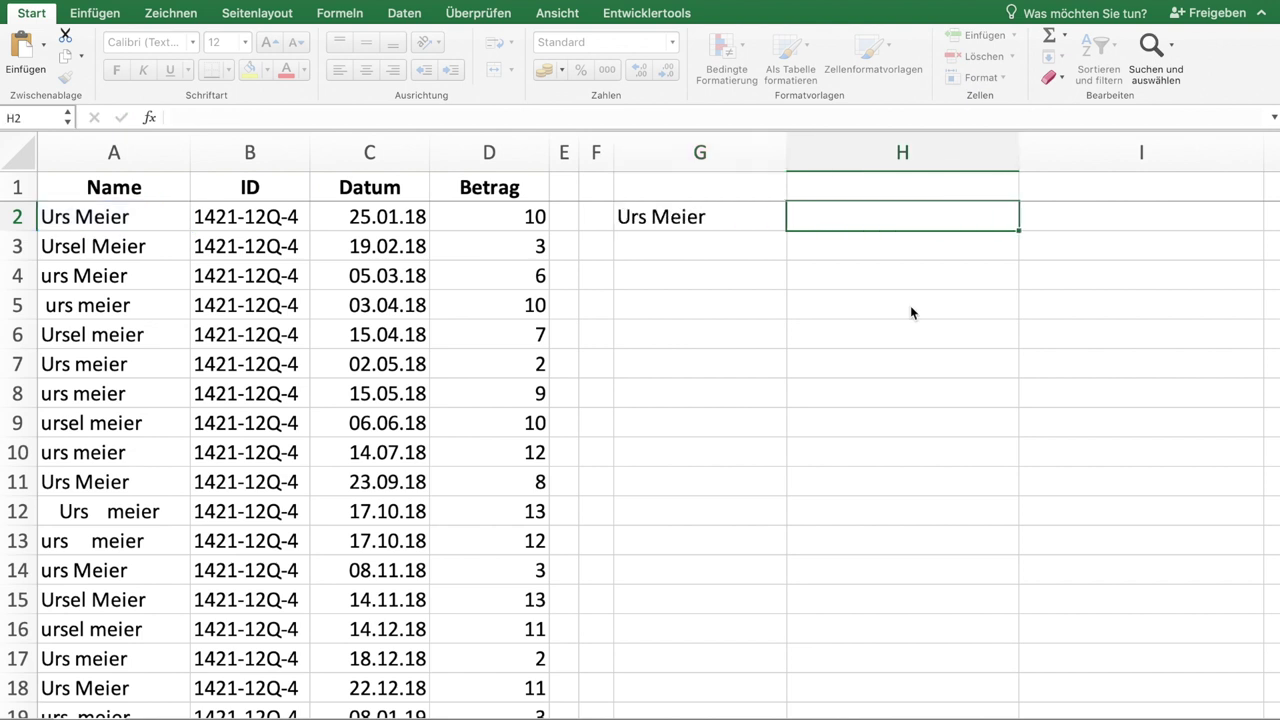
Step: Enter =SÄUBERN(G2) in H2 to remove non-printing characters from the trimmed name
text(=säubern()
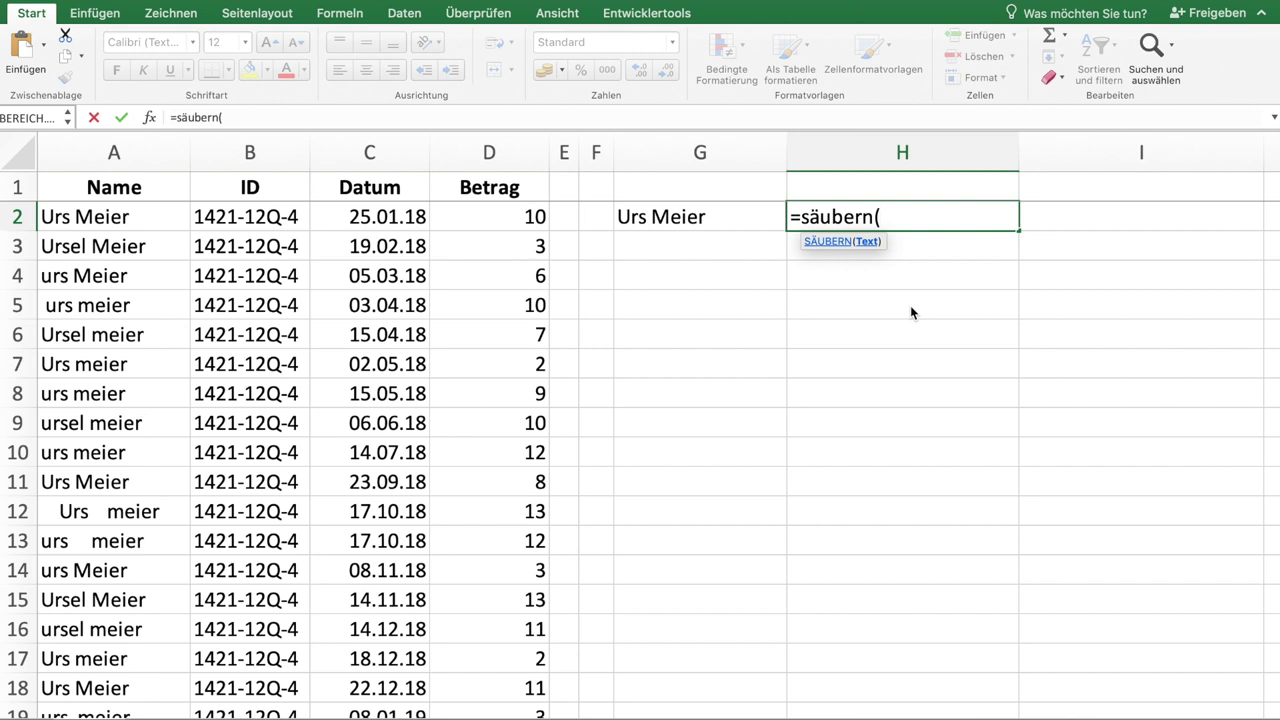
key(Left)
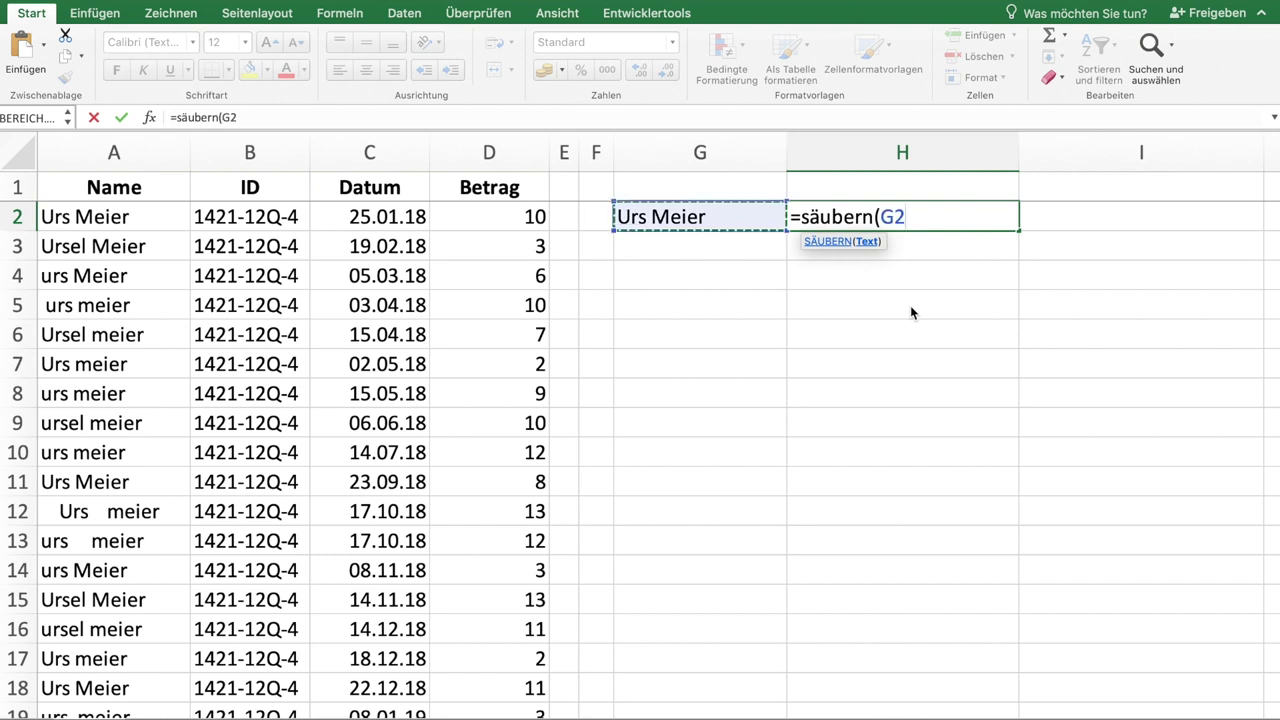
text())
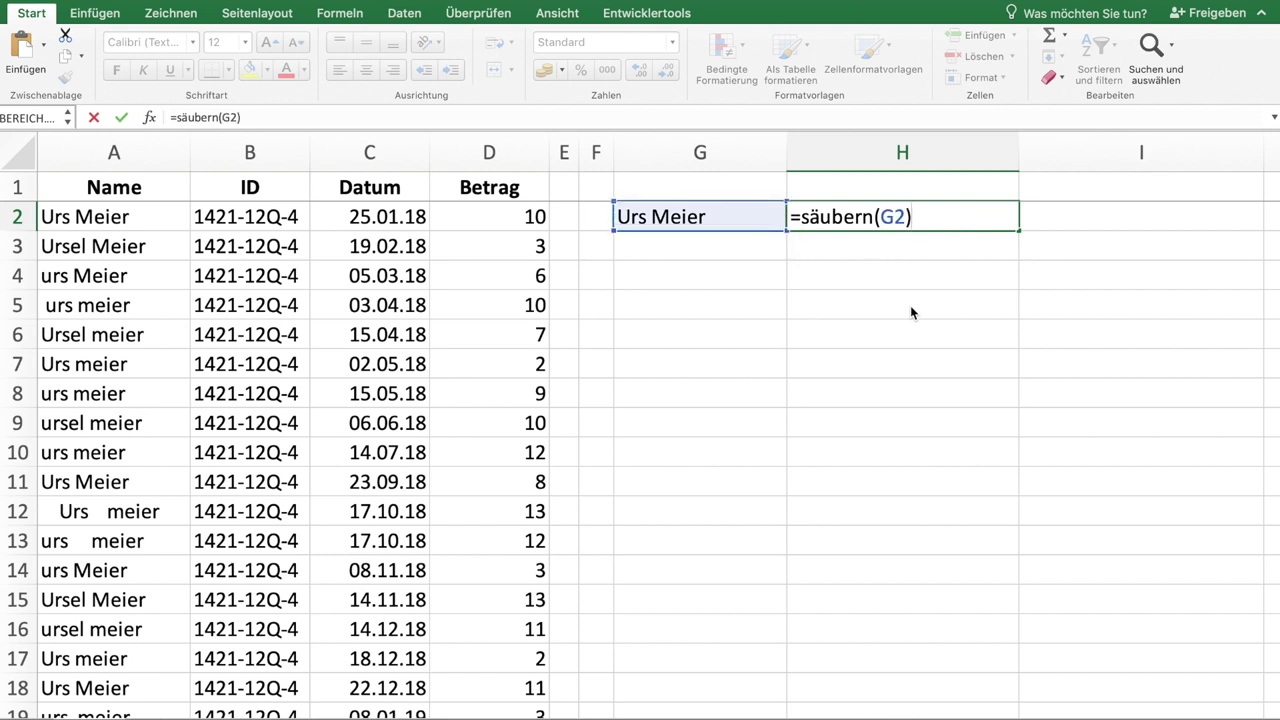
key(Tab)
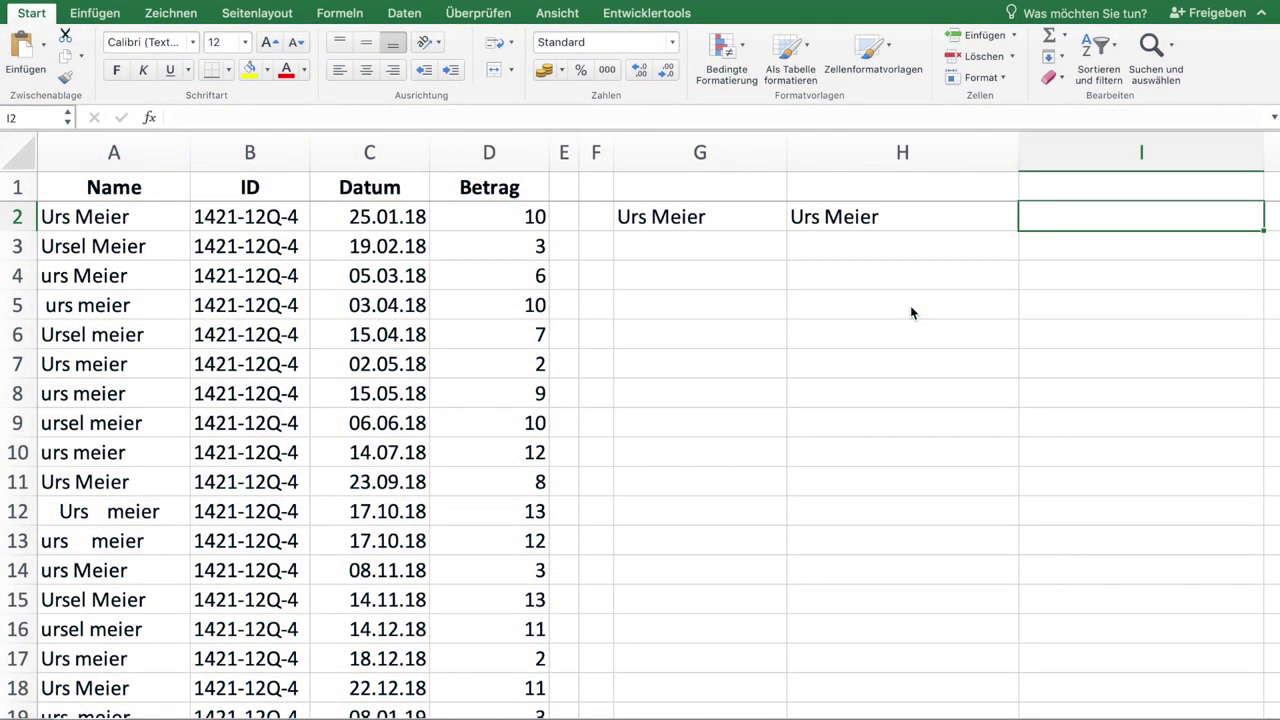
Step: Enter =GROSS2(H2) in I2 so the cleaned name shows each word capitalised
text(=gros)
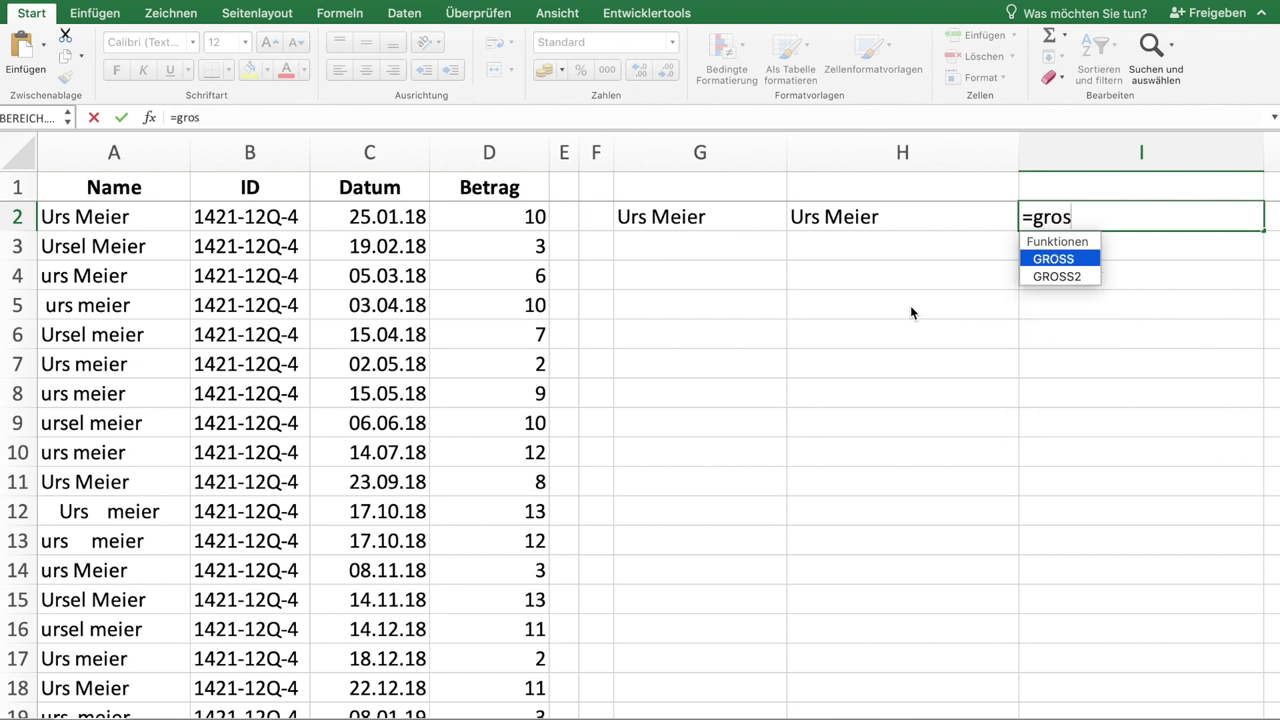
text(s2()
key(Left)
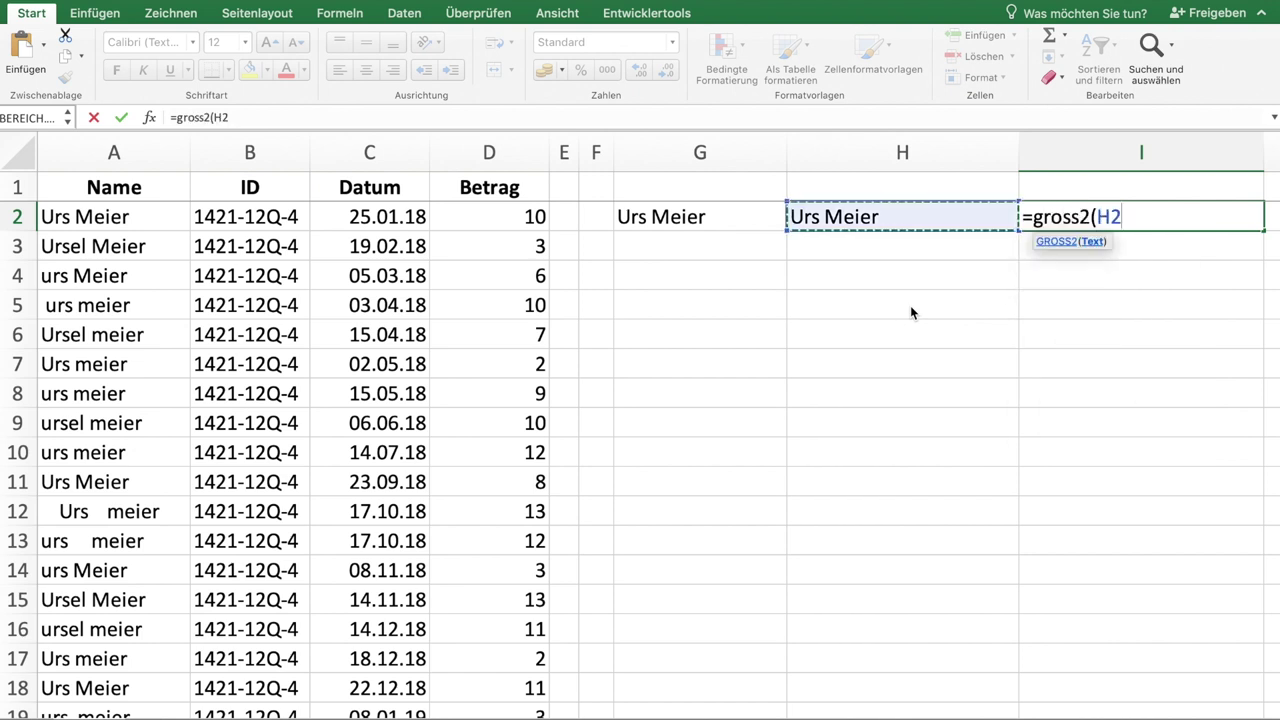
text())
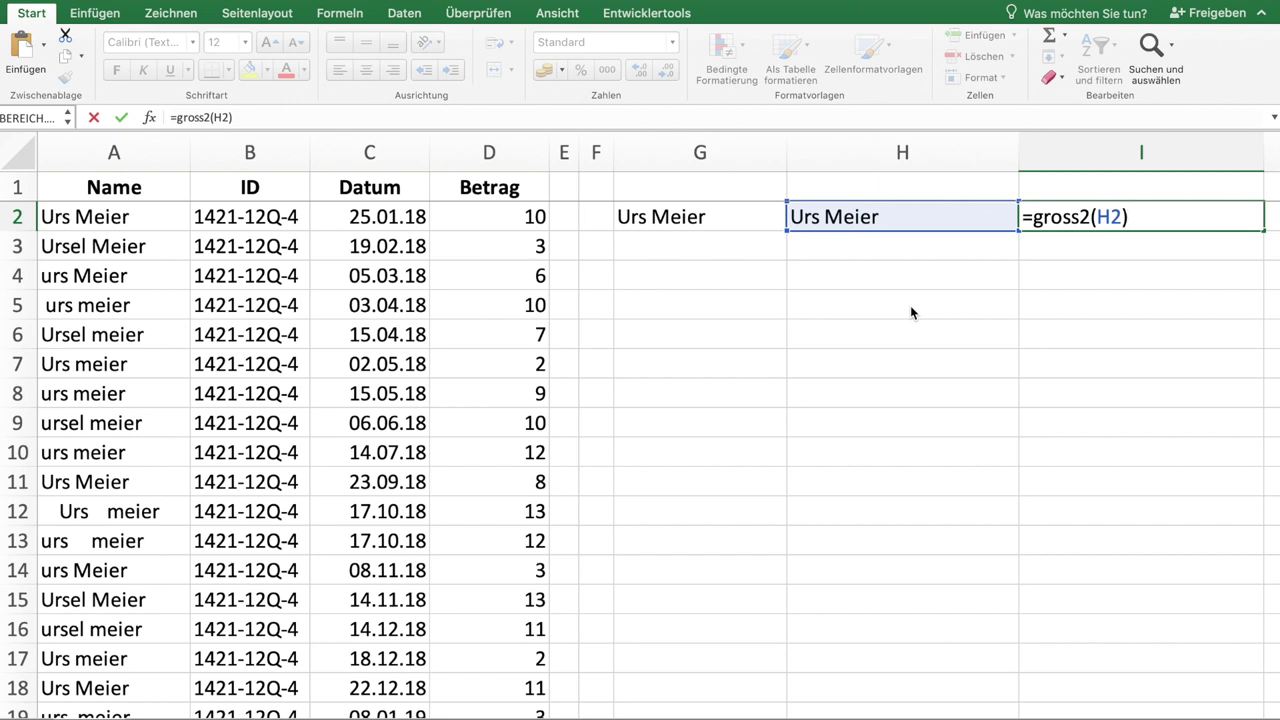
key(Tab)
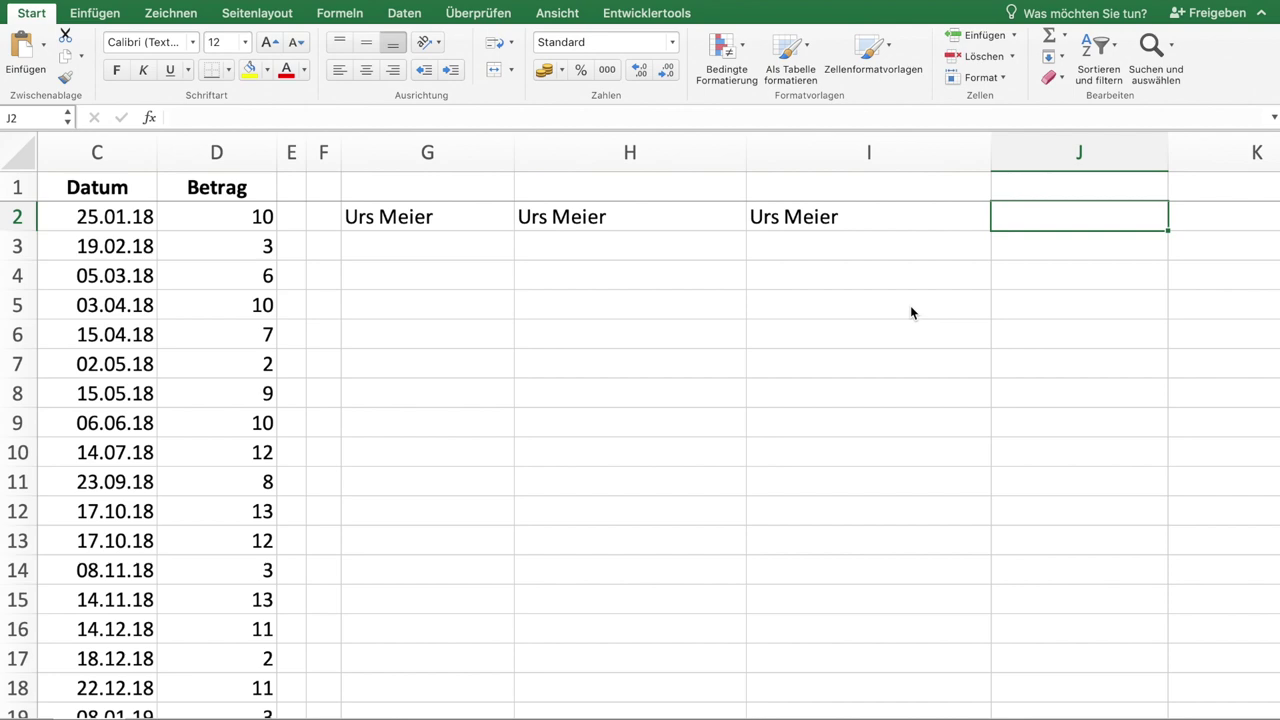
Step: Inspect the name variants in A3, A6 and A16 of the source column
scroll(911, 308, left, 5)
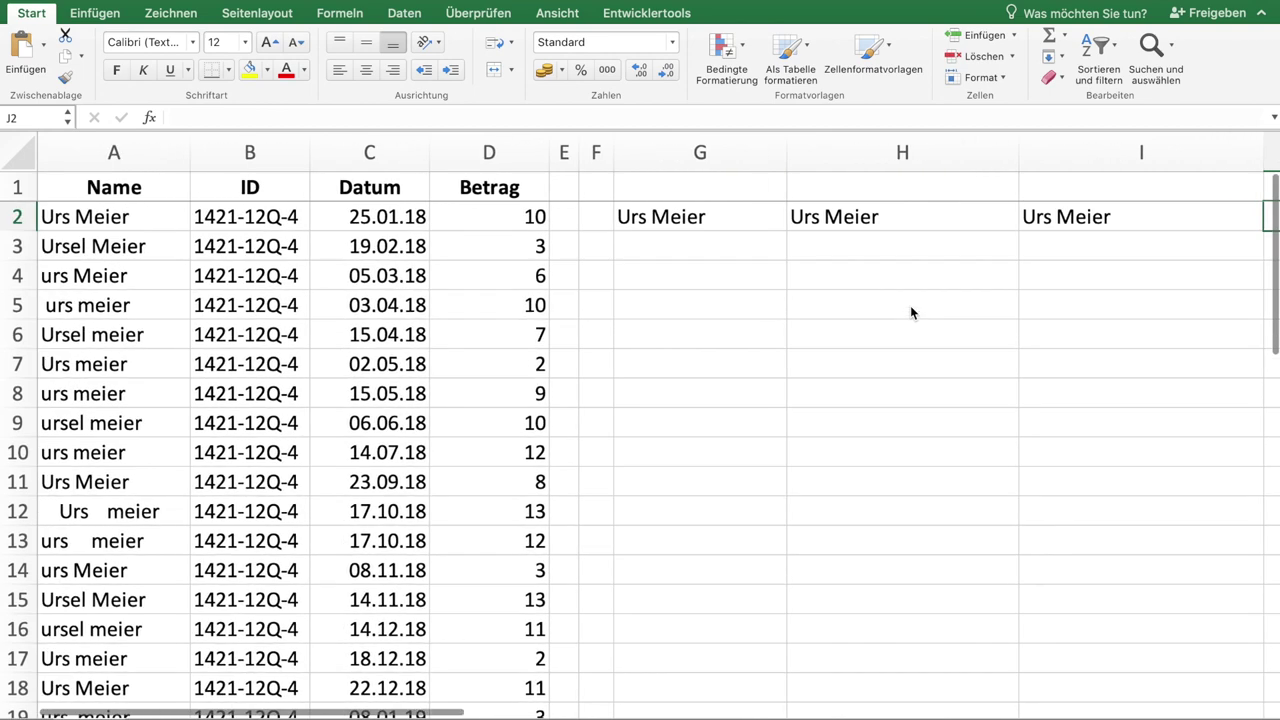
click(92, 255)
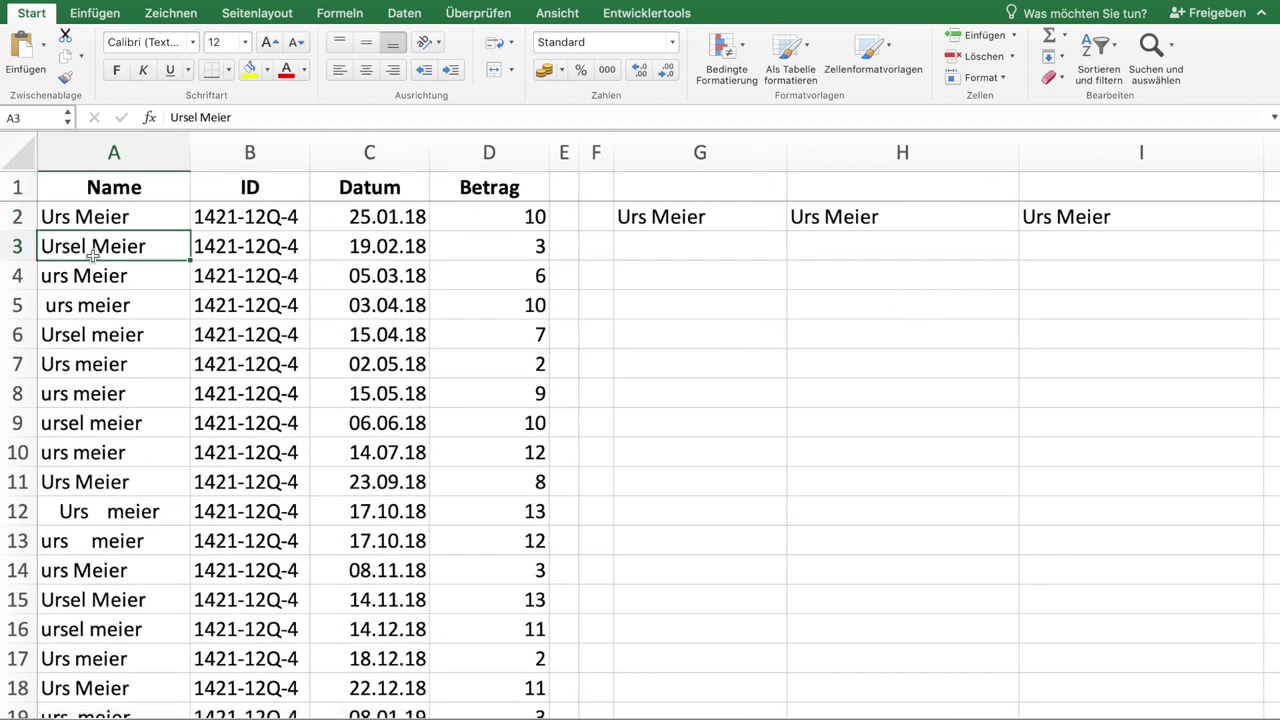
click(104, 334)
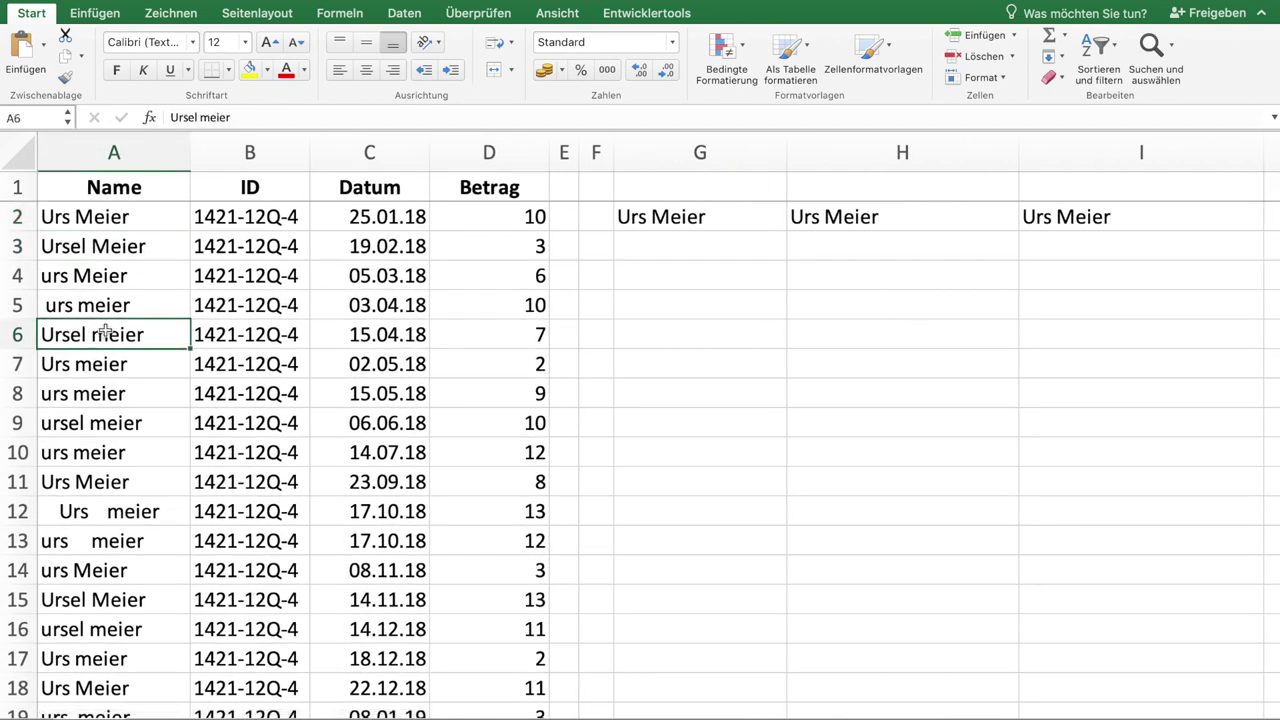
click(166, 632)
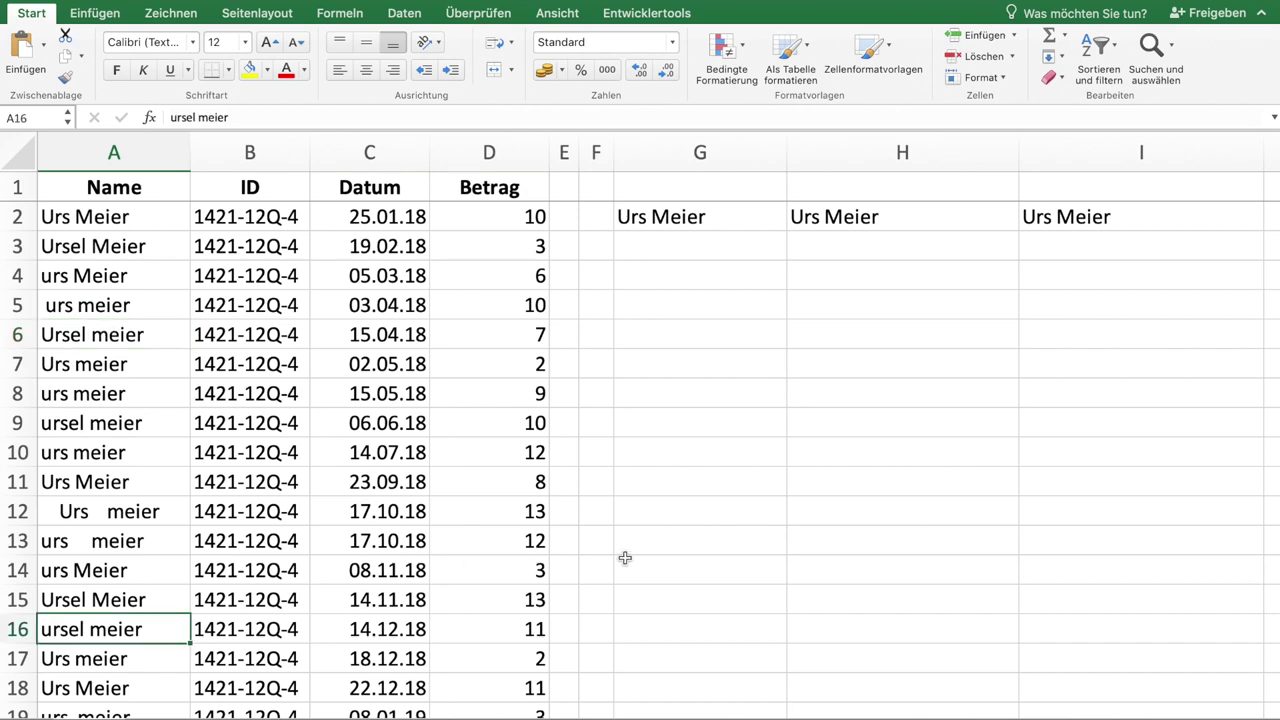
scroll(625, 557, right, 5)
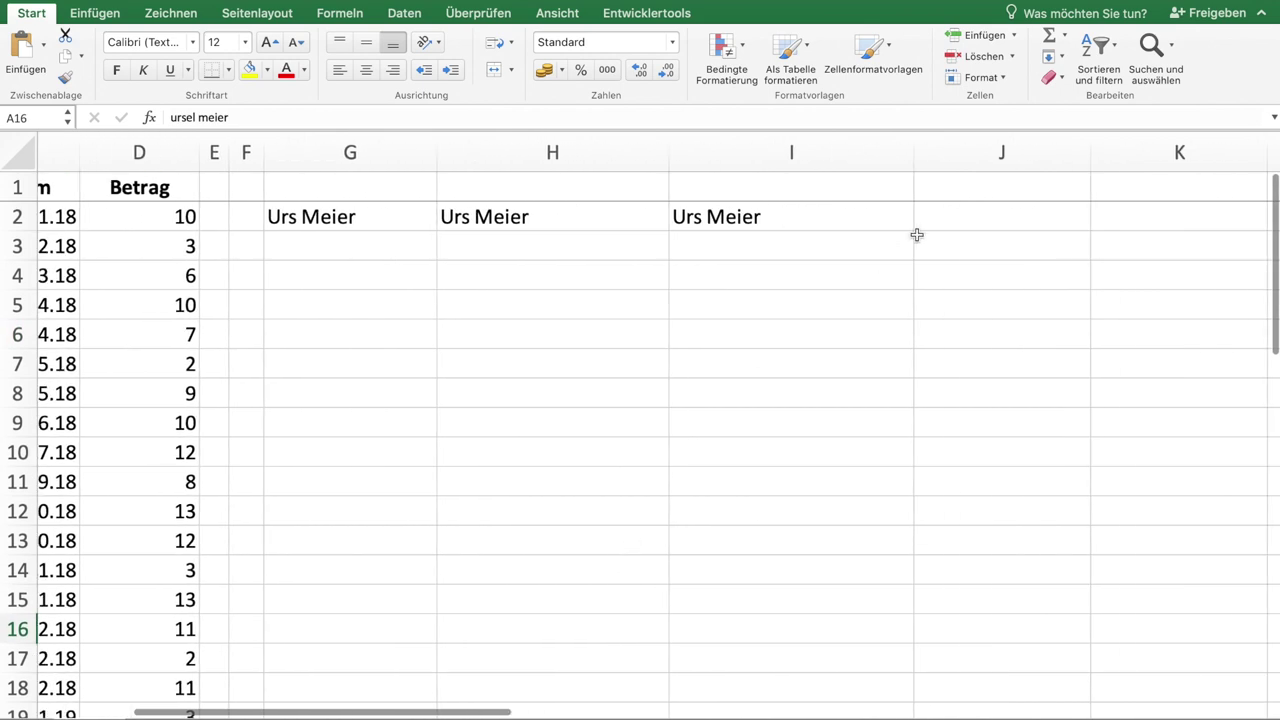
click(961, 218)
text(=)
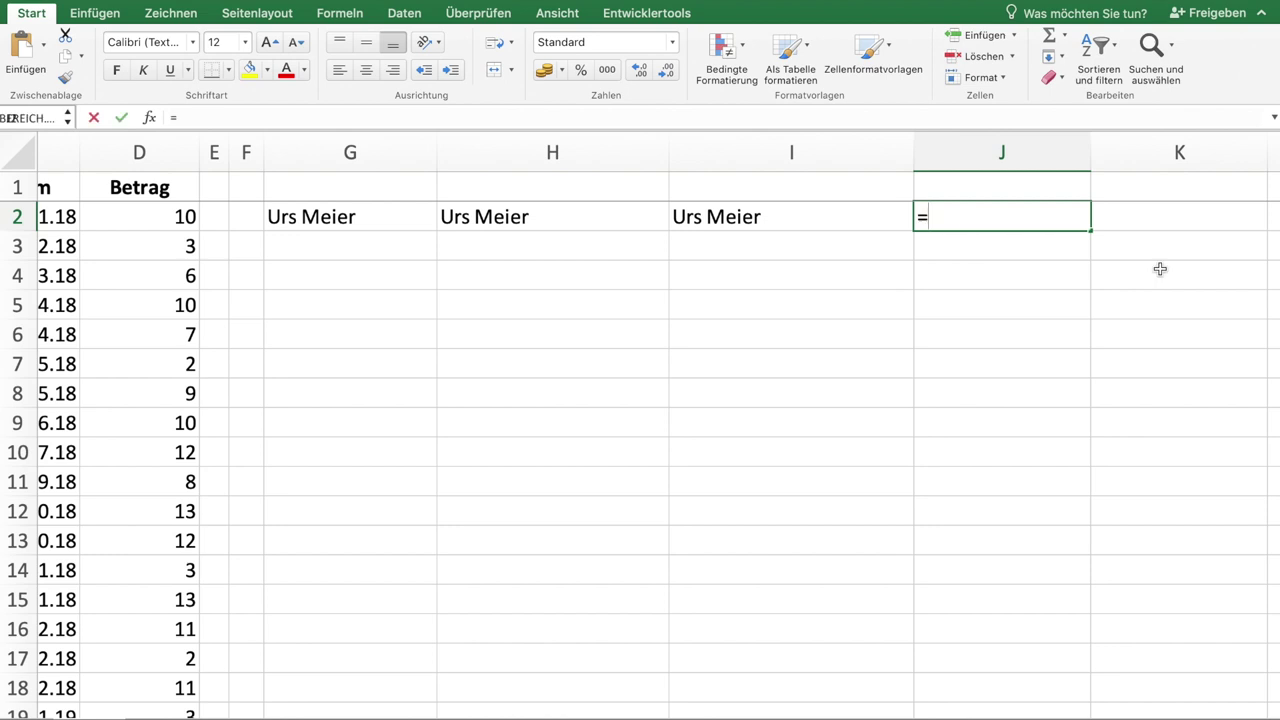
text(wechseln()
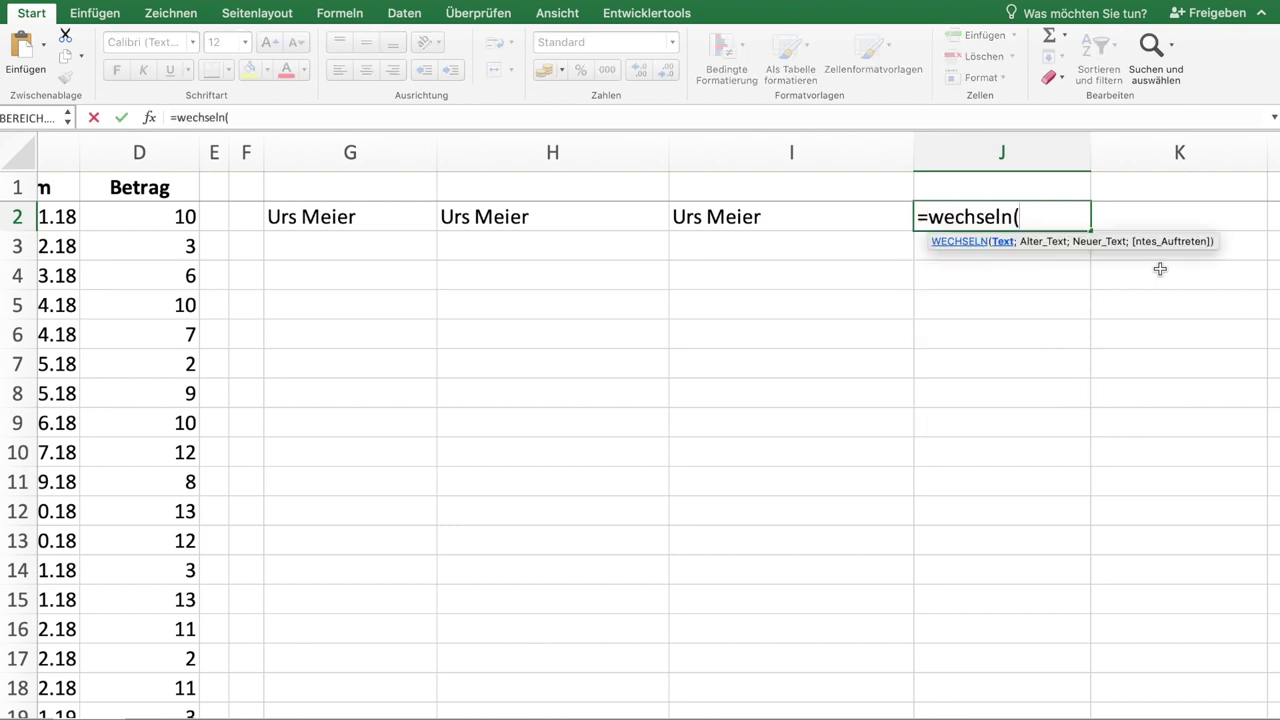
key(Left)
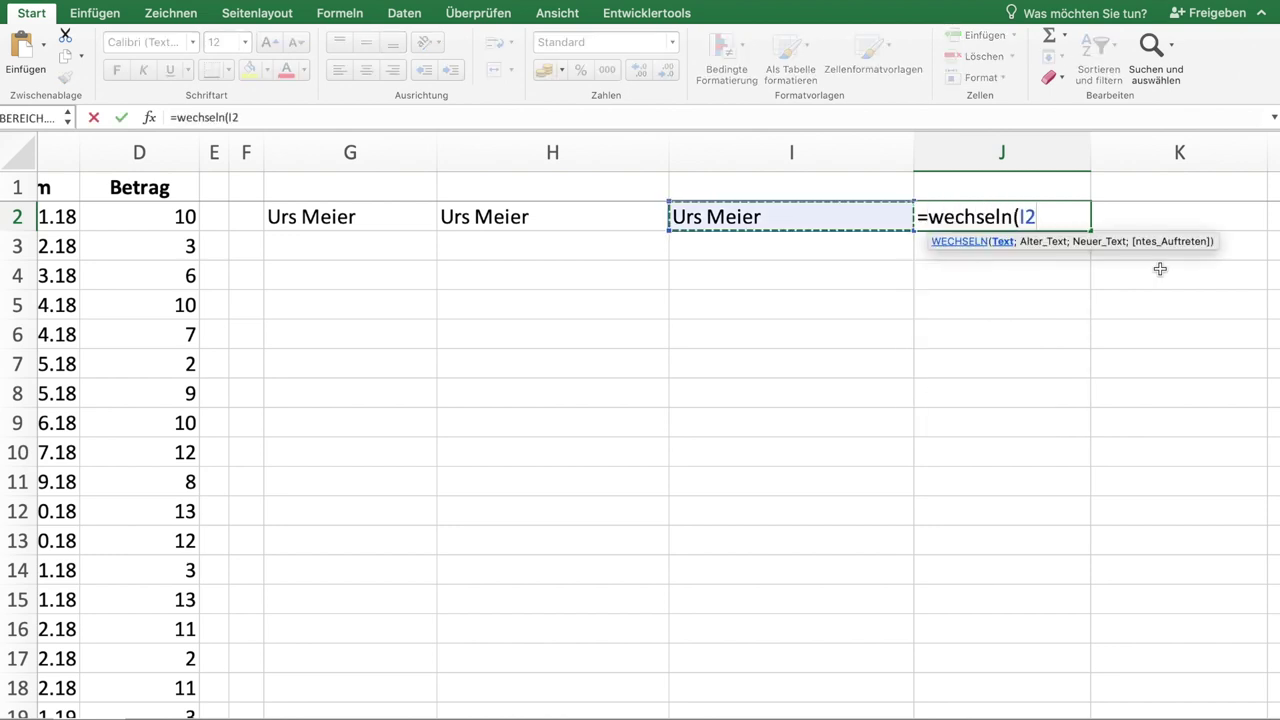
text(;)
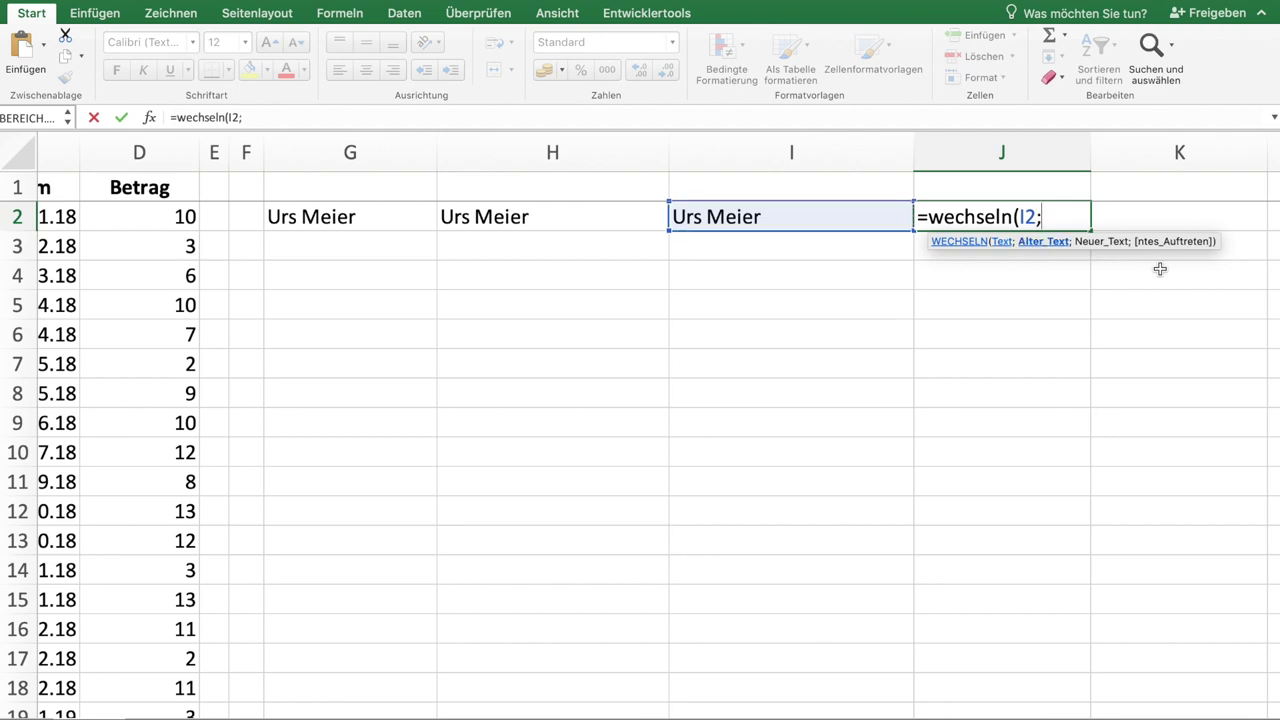
text("Ursel)
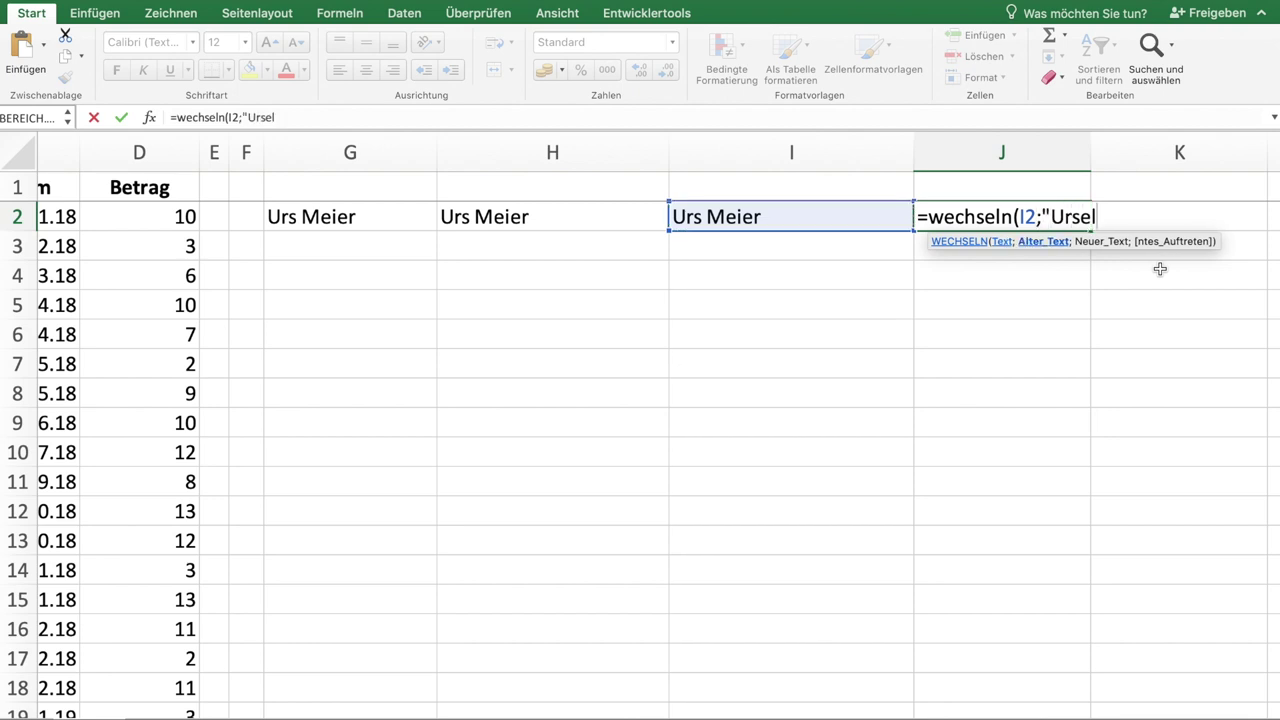
text(";)
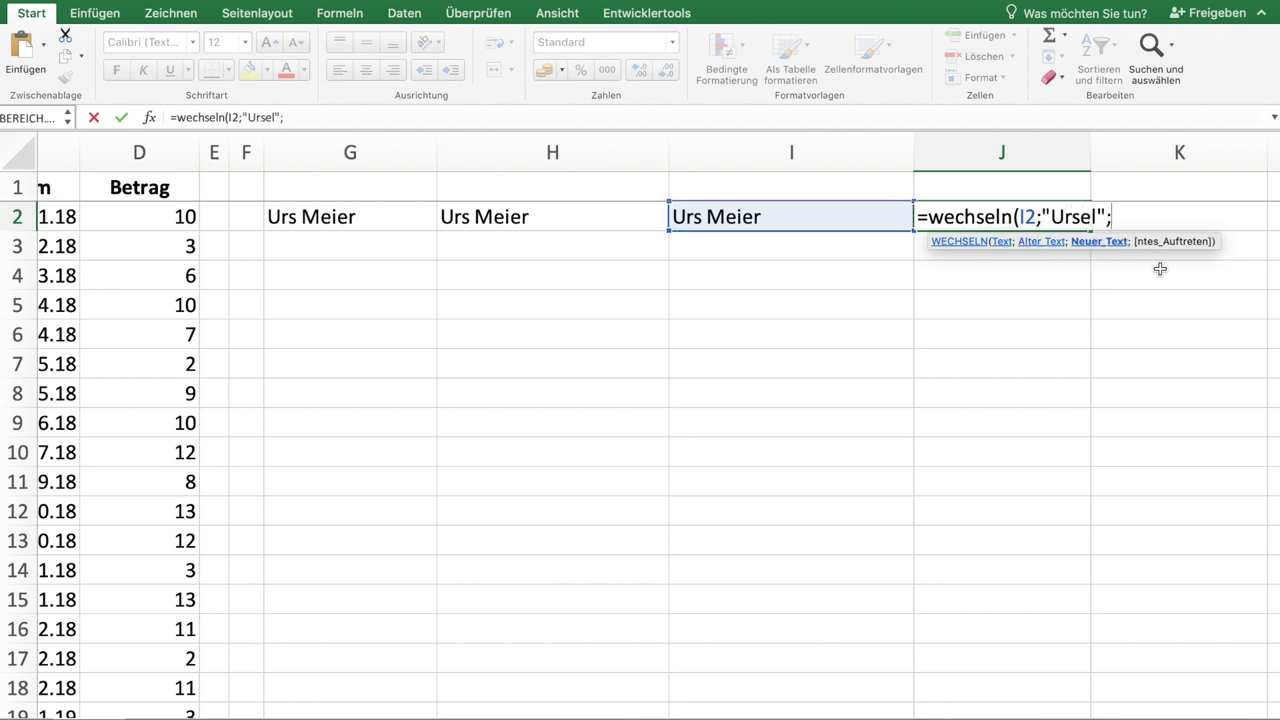
text("Urs"))
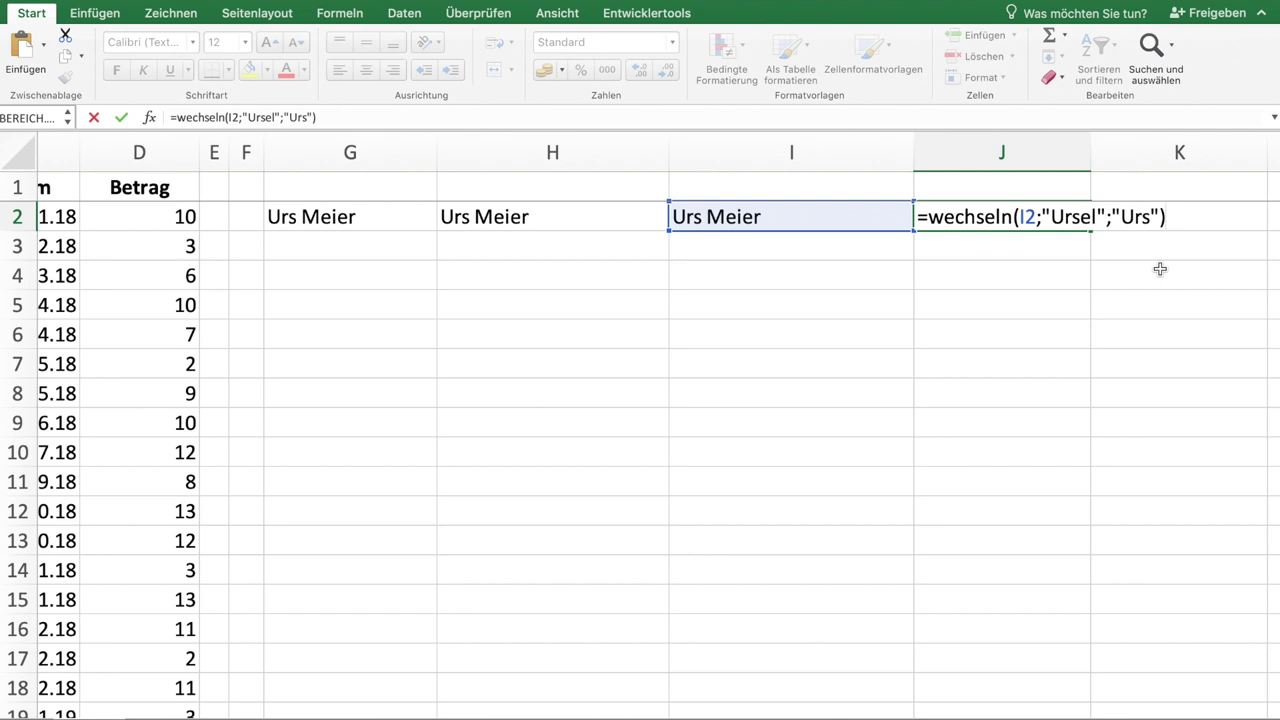
key(Tab)
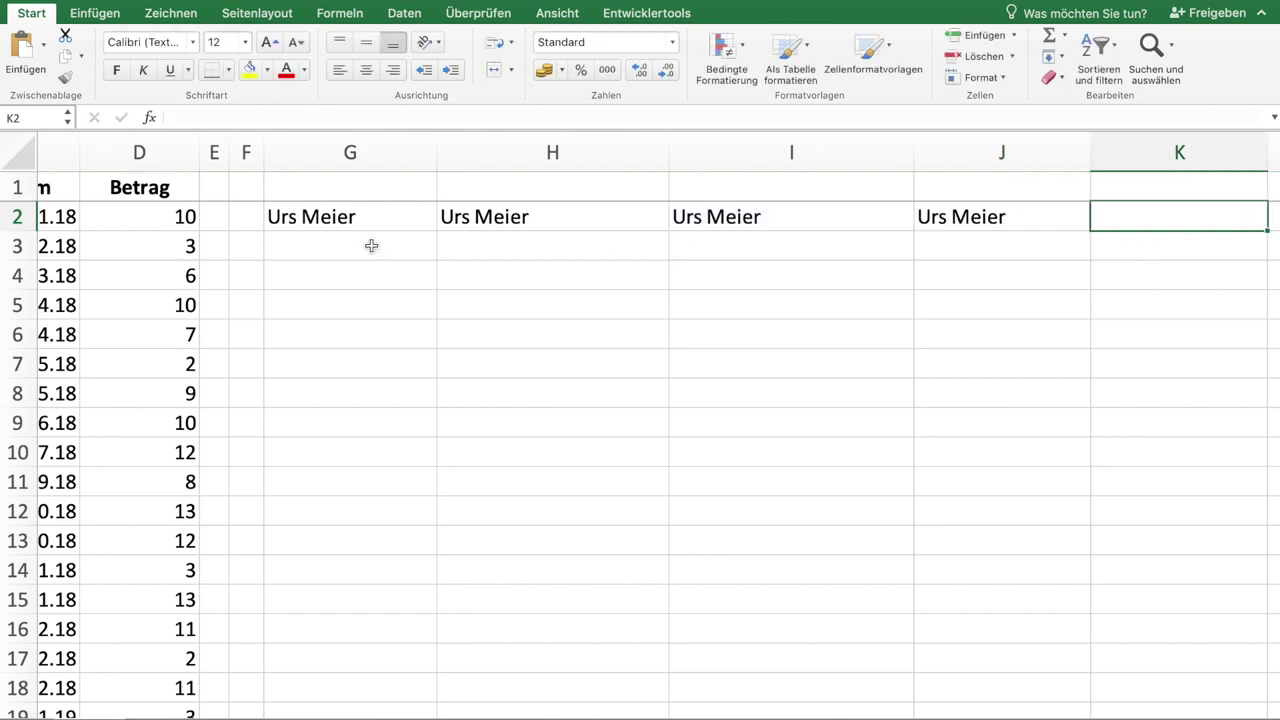
Step: Fill the G2:J2 cleaning formulas down through row 26, then deselect the range
click(350, 216)
drag(350, 216, 957, 224)
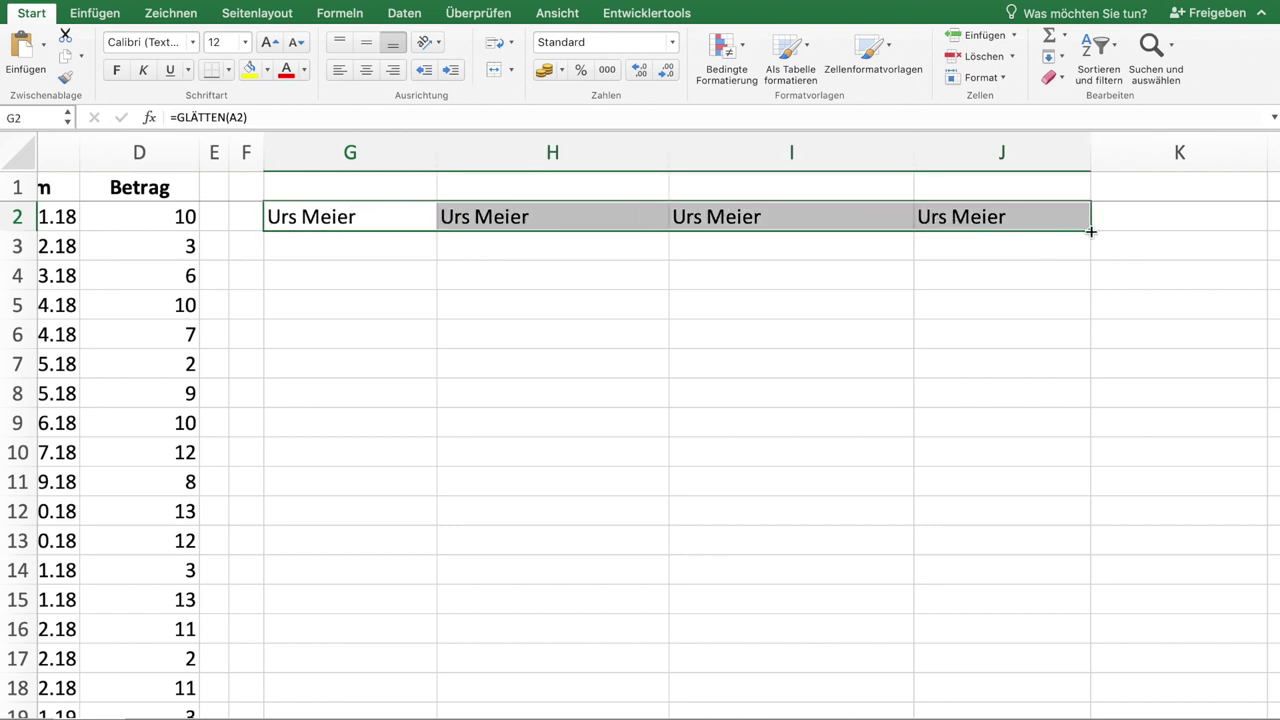
drag(1090, 230, 1029, 620)
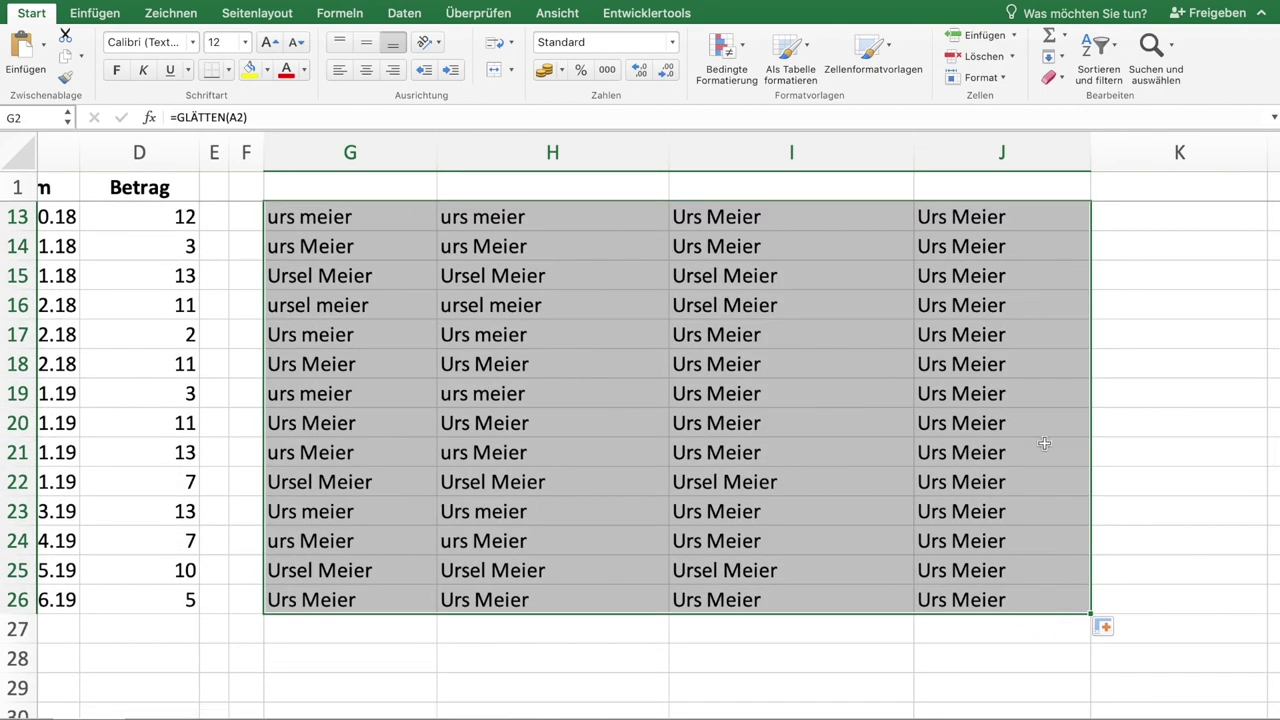
scroll(1043, 443, up, 3)
scroll(1043, 443, up, 3)
scroll(1043, 443, left, 2)
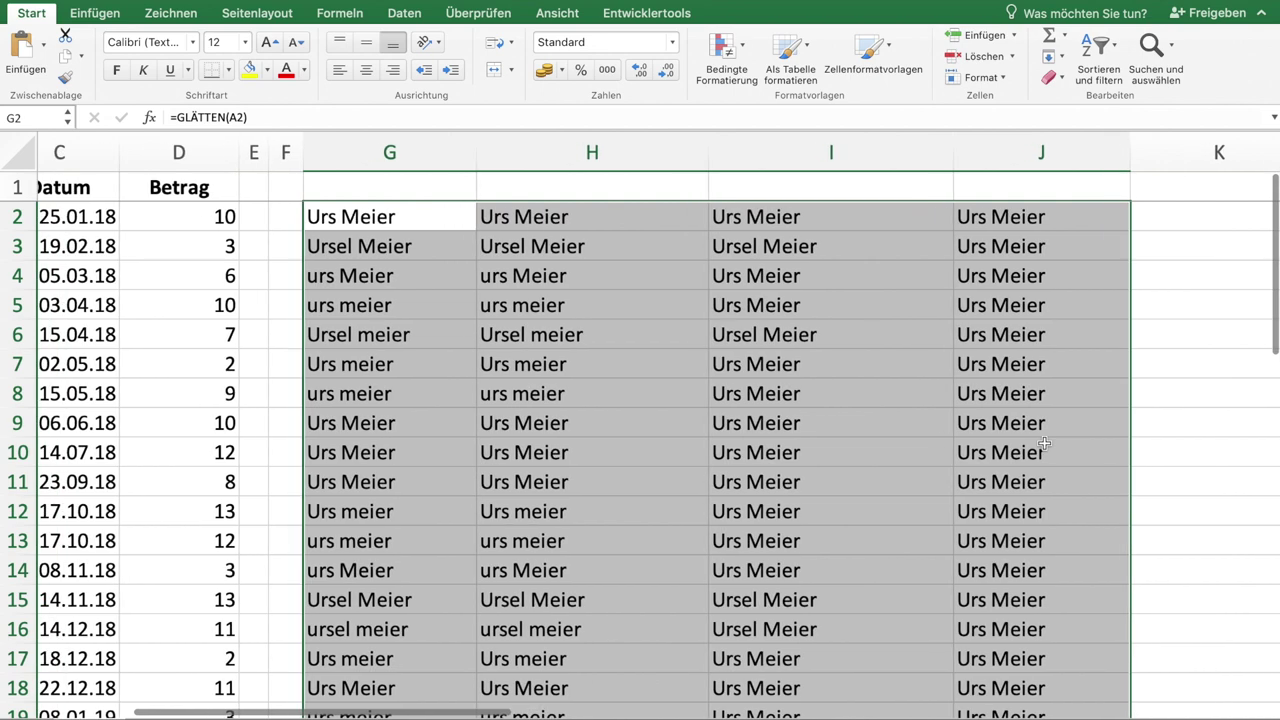
click(1174, 217)
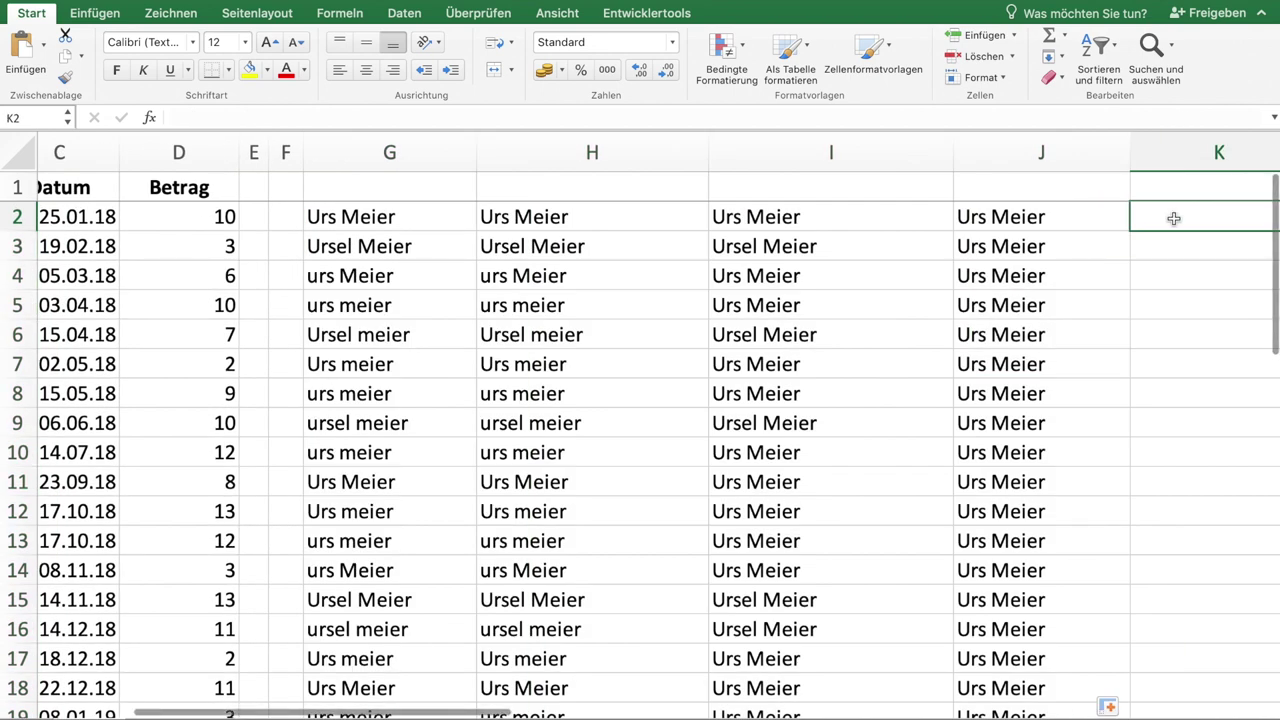
scroll(1174, 218, right, 10)
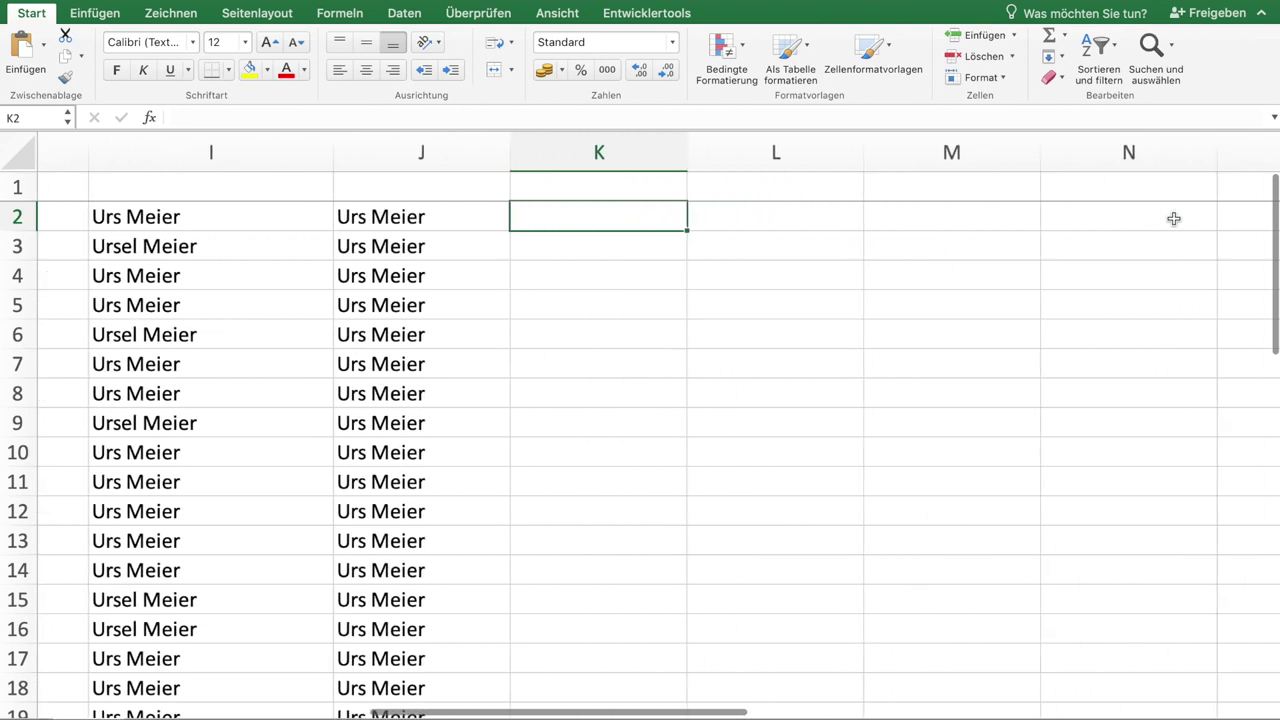
Step: Head column J with 'normName' in cell J1
key(Up)
key(Left)
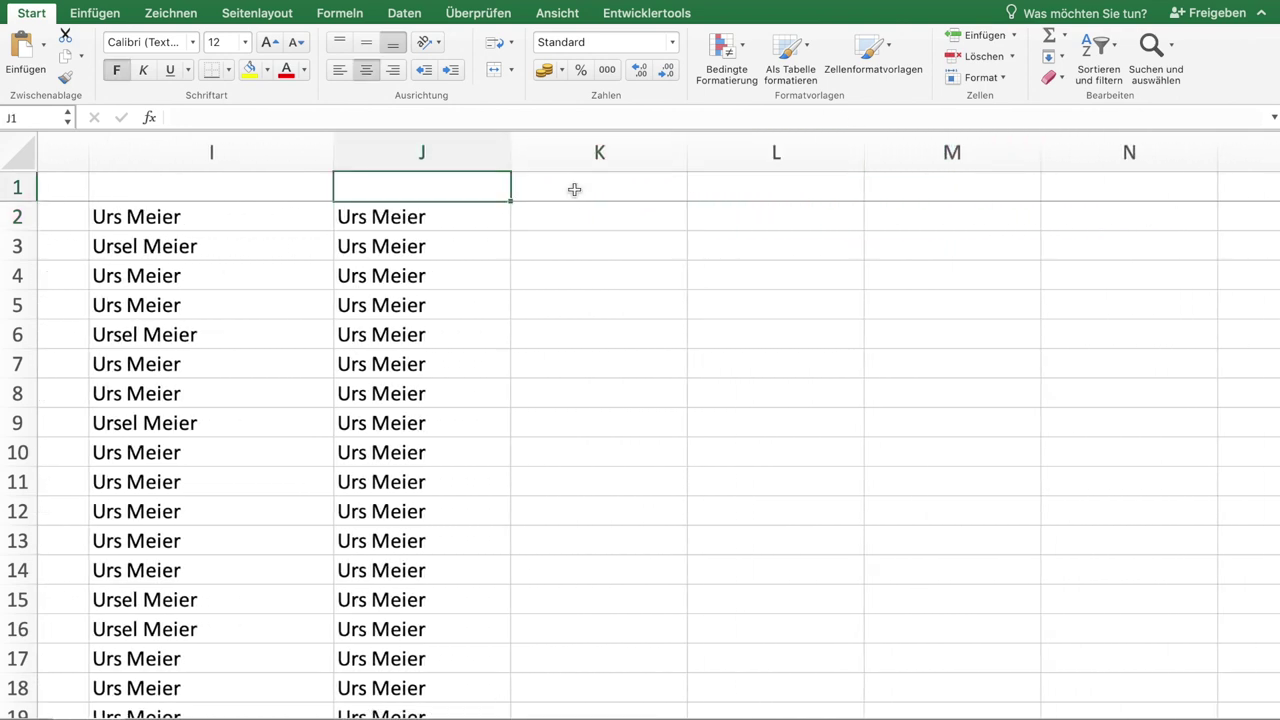
text(normName)
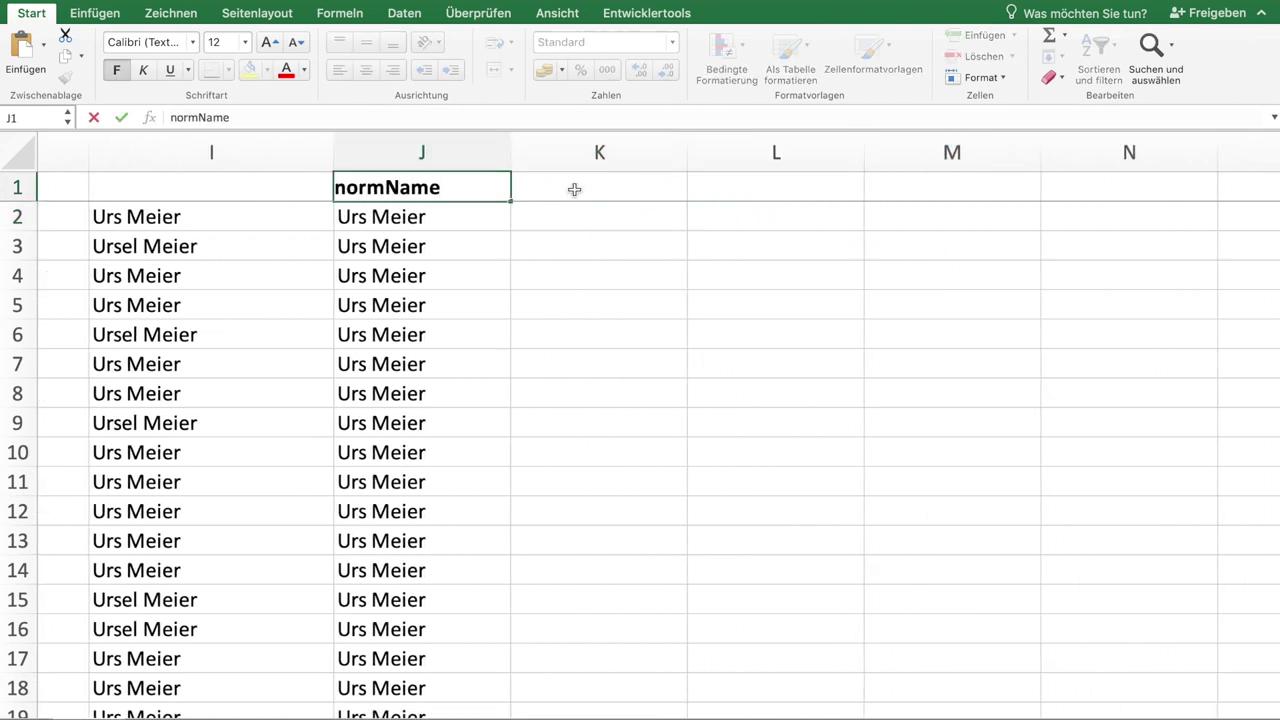
click(574, 189)
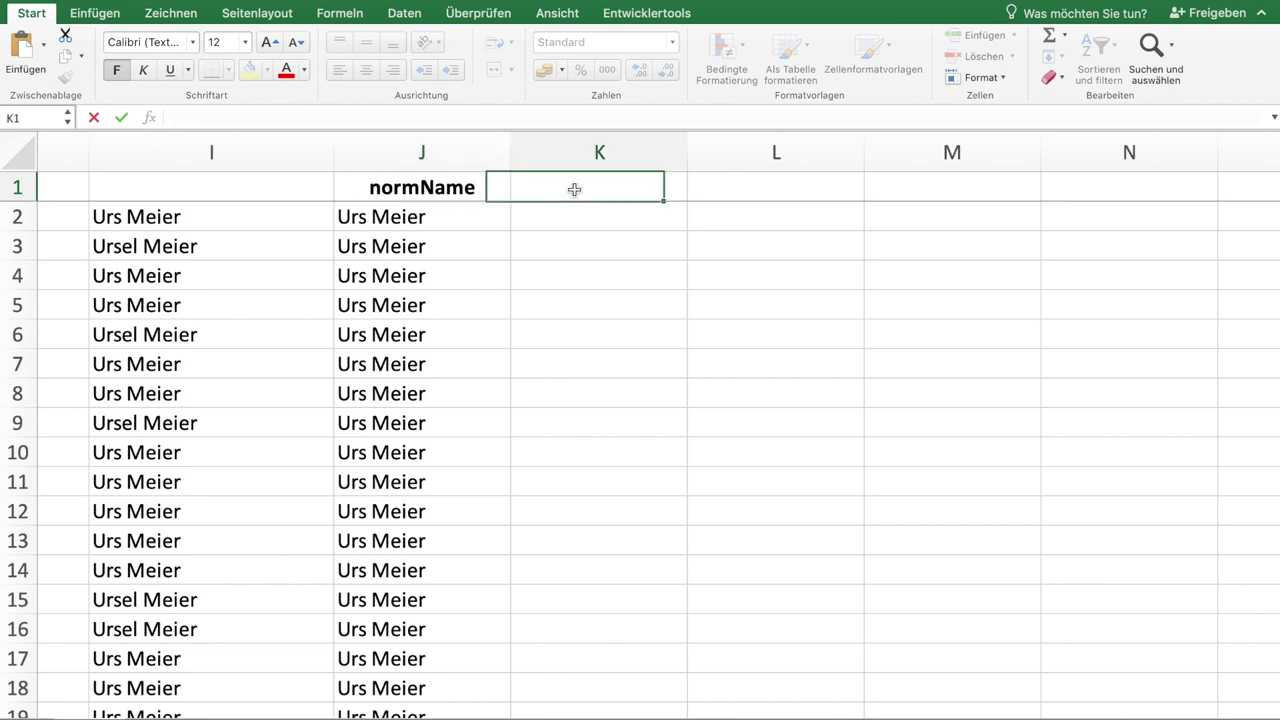
Step: Create a PivotTable from column J placed on the existing sheet at L1
click(412, 150)
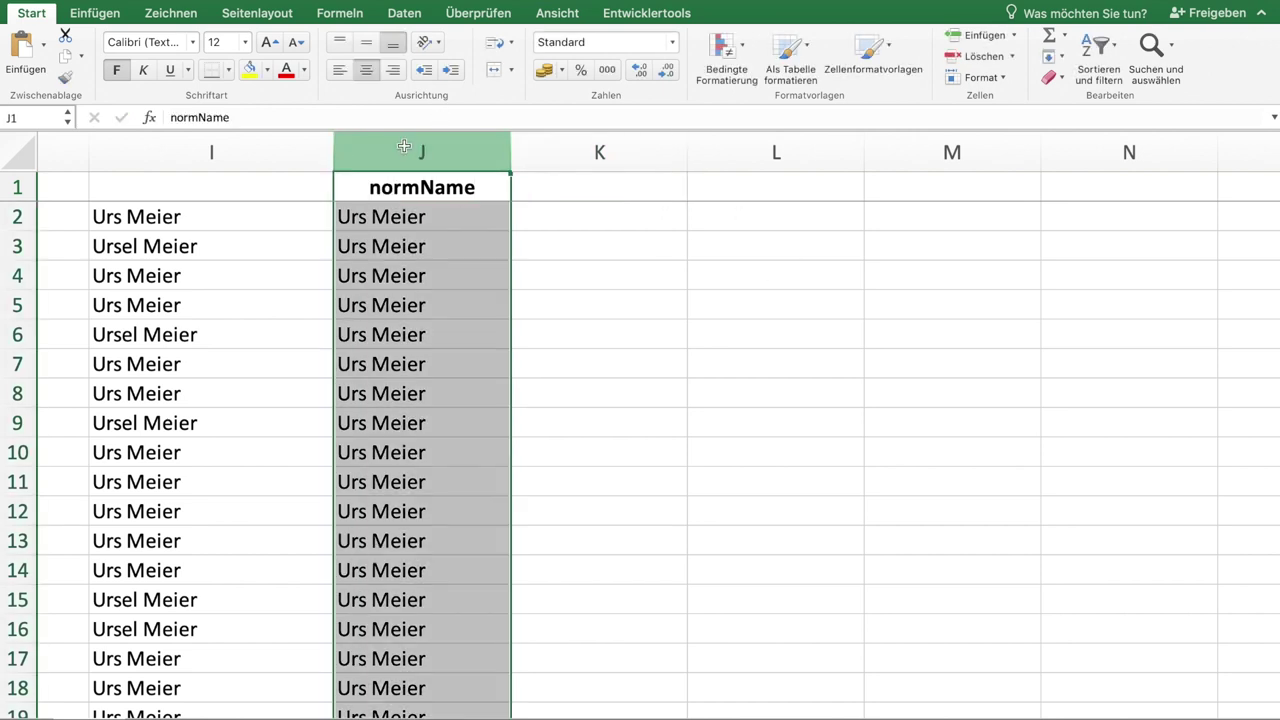
click(95, 13)
click(29, 55)
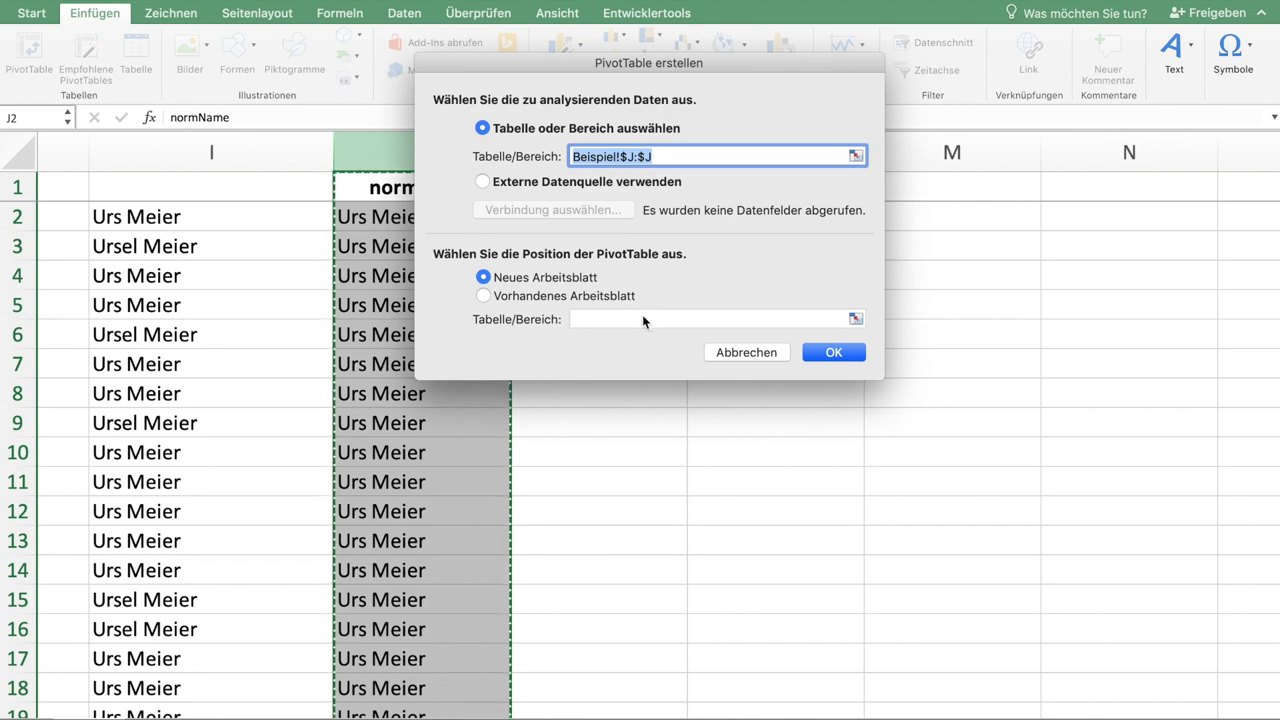
drag(681, 63, 1059, 131)
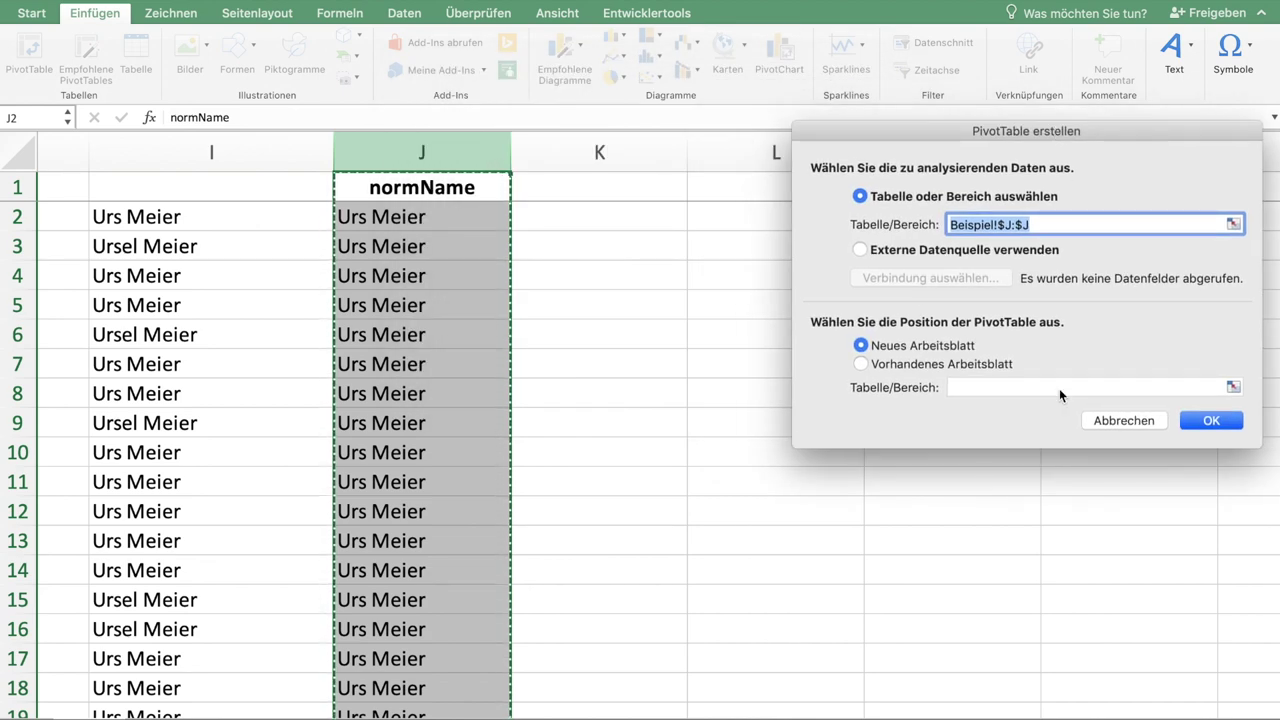
click(997, 391)
click(752, 204)
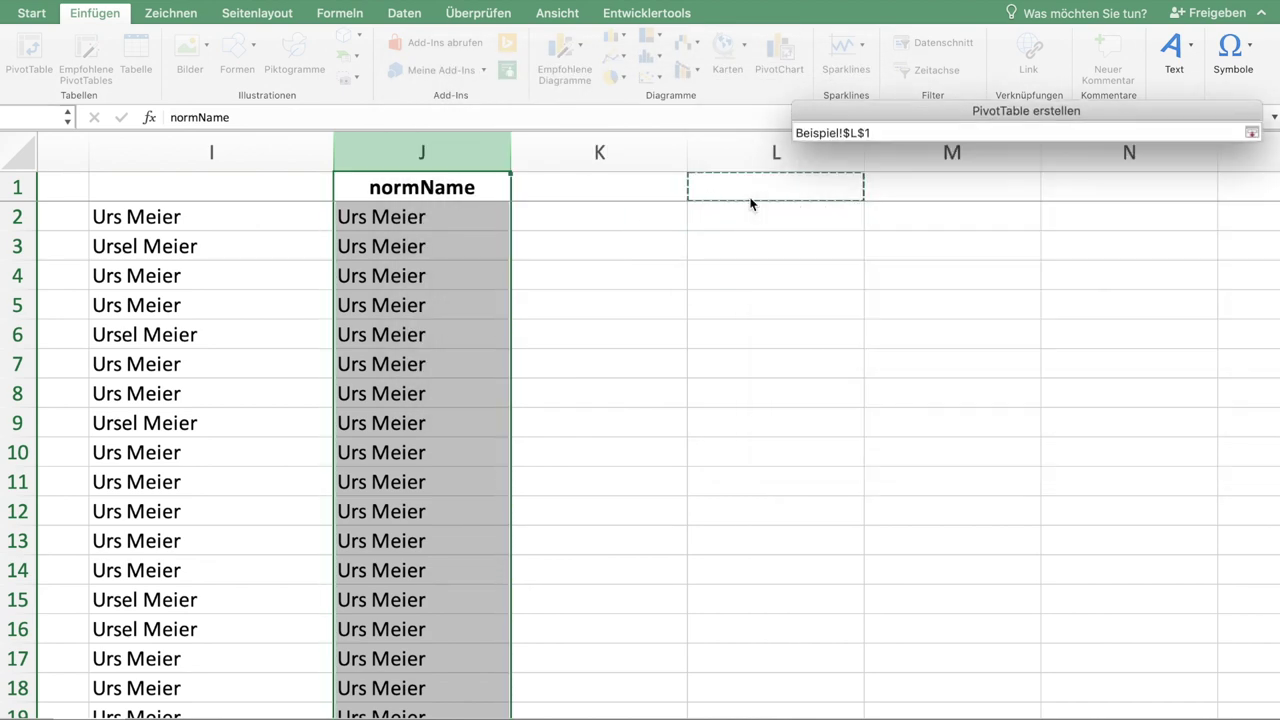
click(1222, 421)
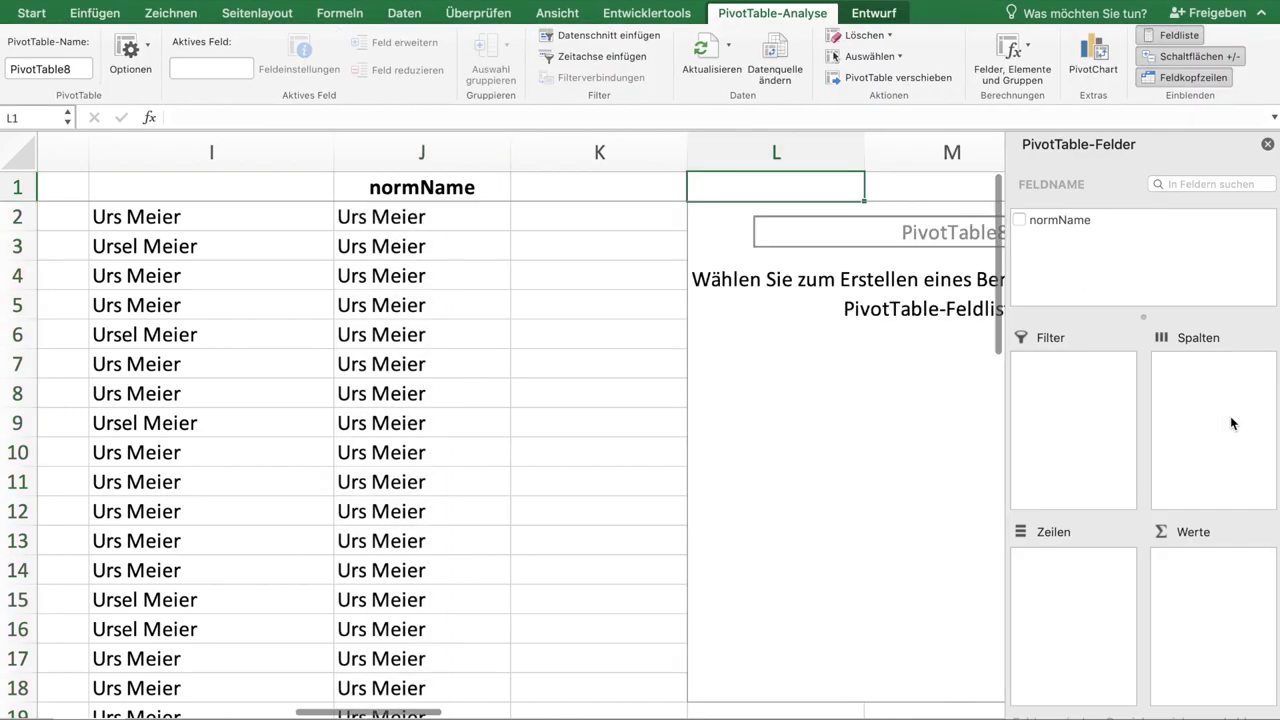
click(1019, 220)
drag(1060, 226, 1077, 608)
scroll(826, 400, right, 3)
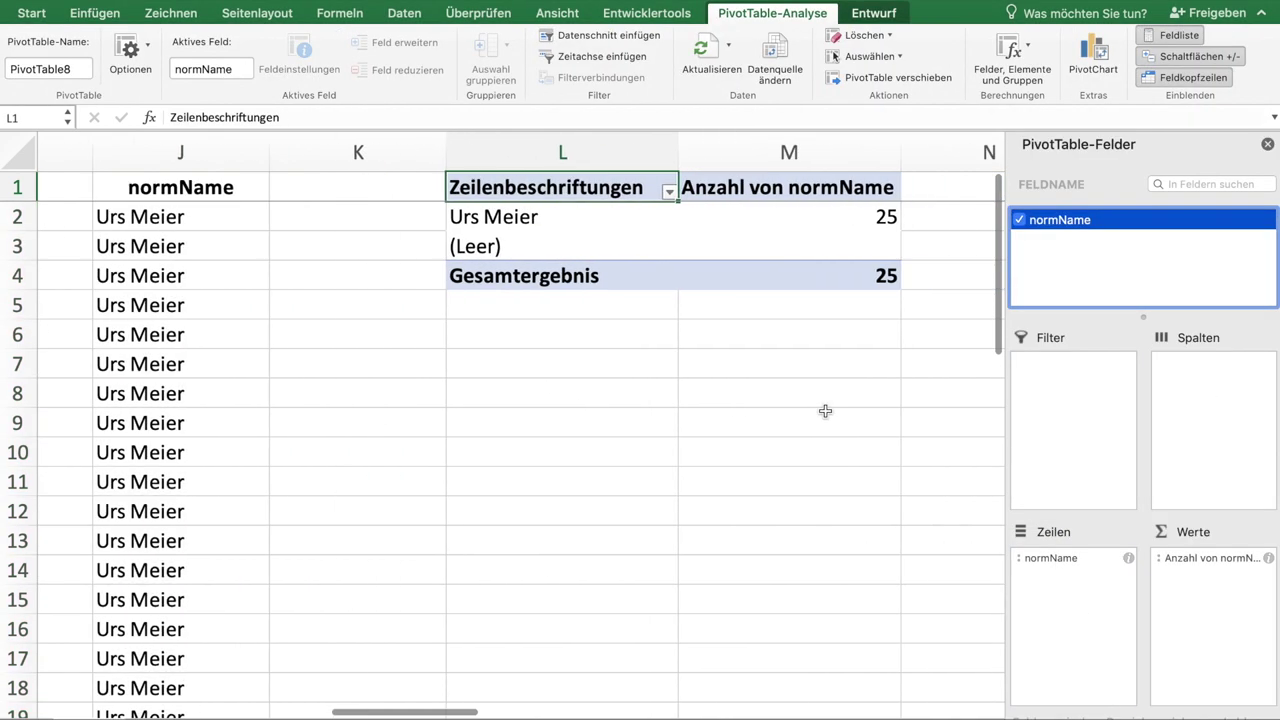
scroll(825, 411, right, 1)
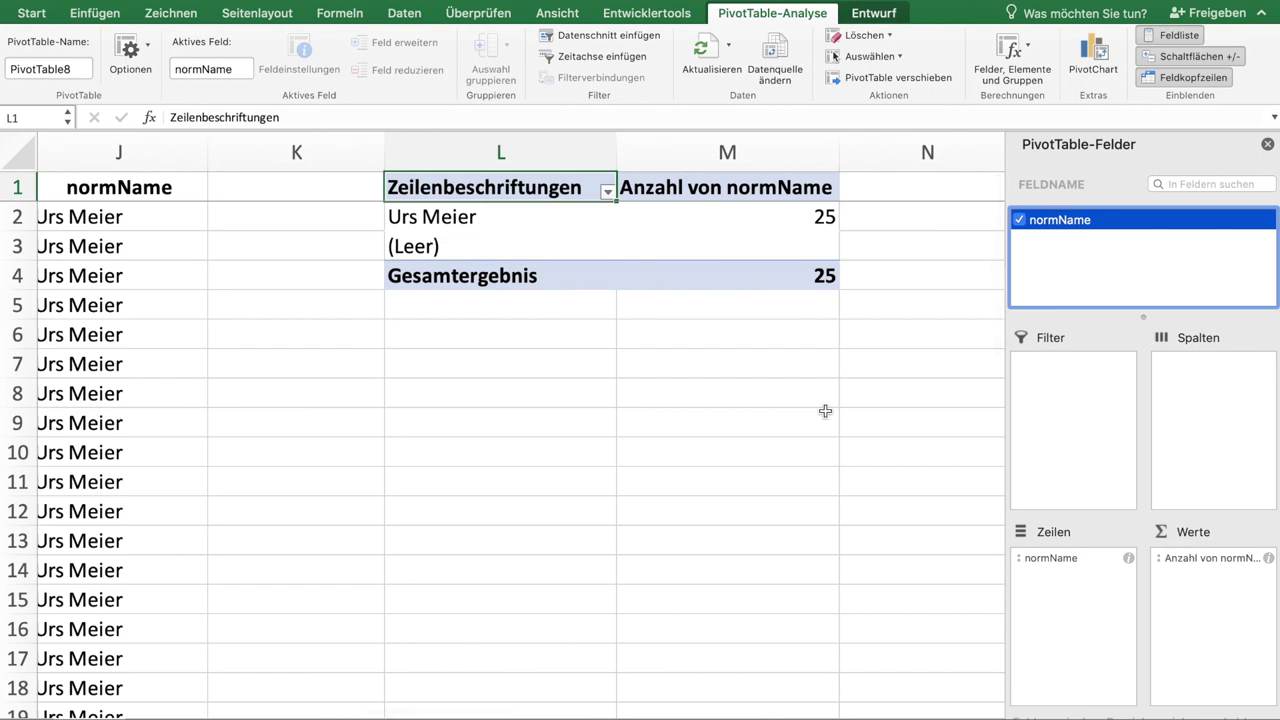